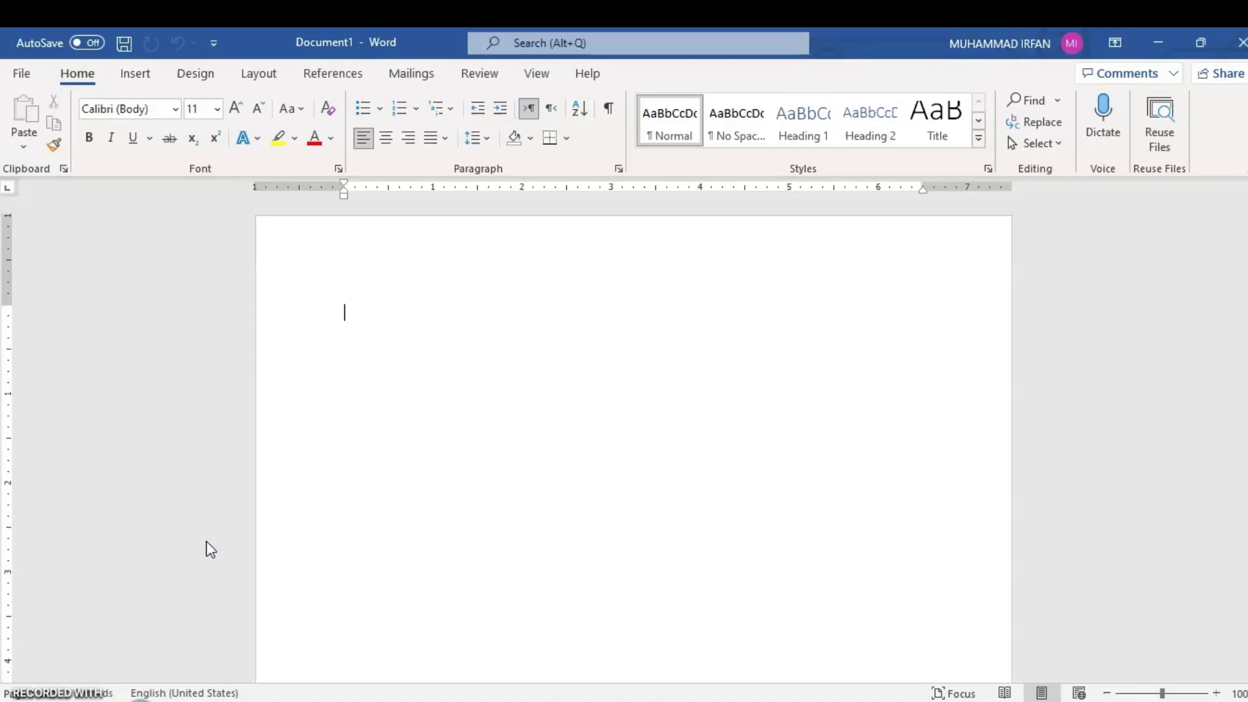
- Type the first sentence as 'This is a maogo.' so the misspelled 'maogo' is flagged
text(This)
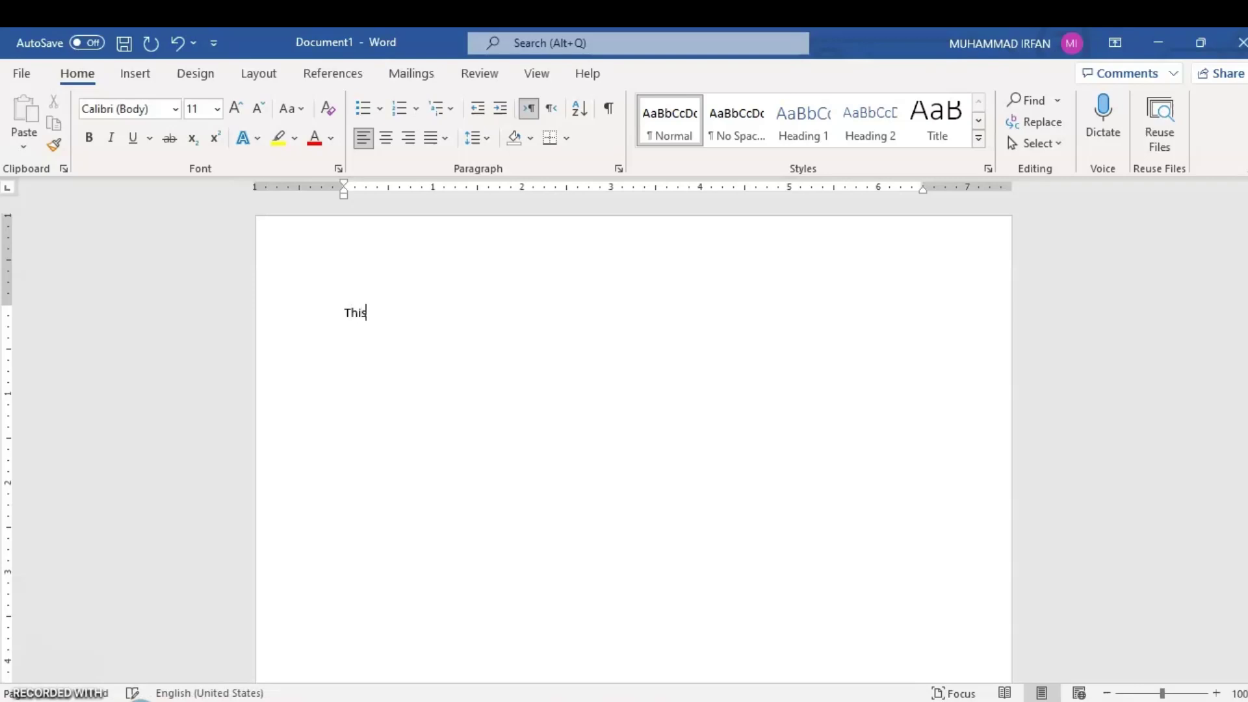
text( is a mango.)
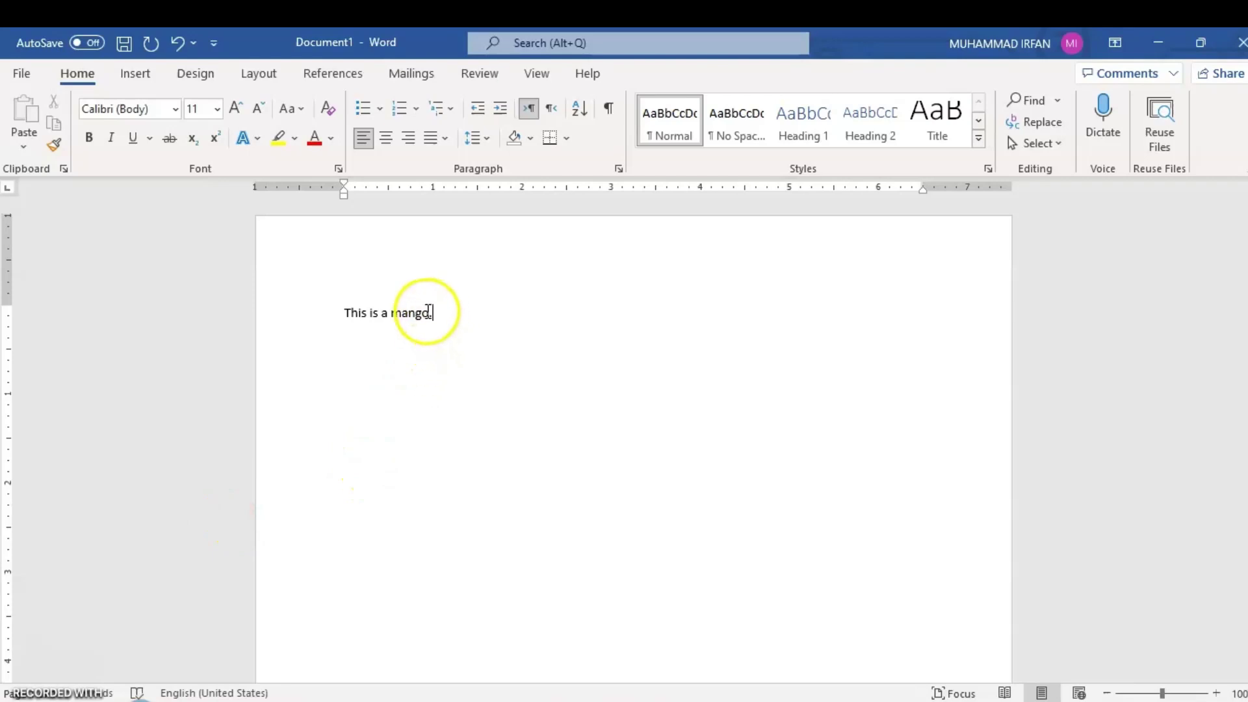
key(BackSpace)
key(BackSpace)
text(o)
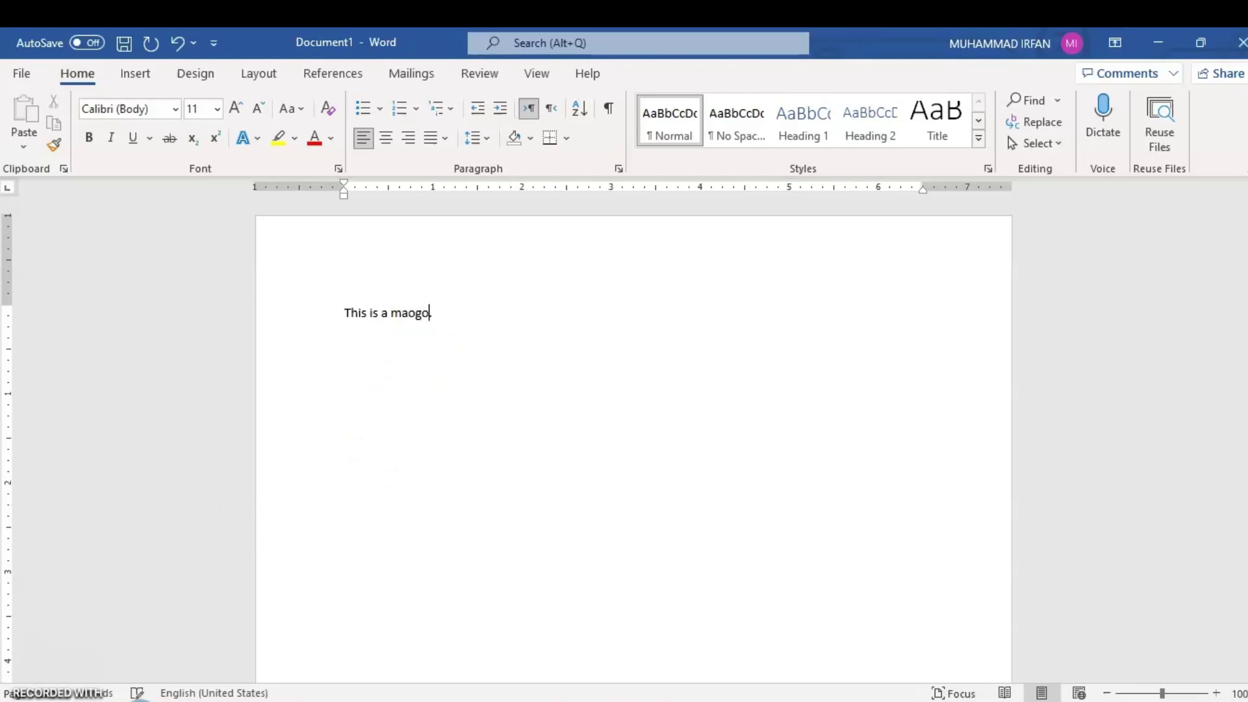
text(.)
click(515, 289)
click(417, 315)
click(30, 695)
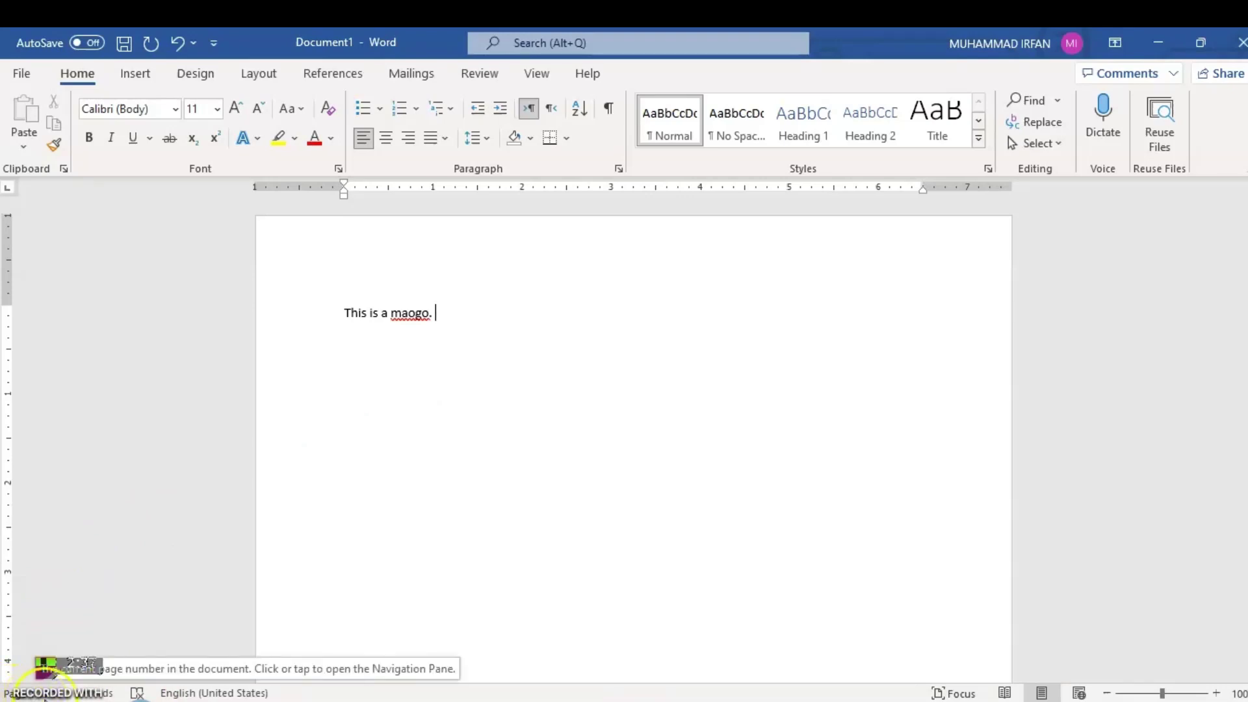
click(100, 696)
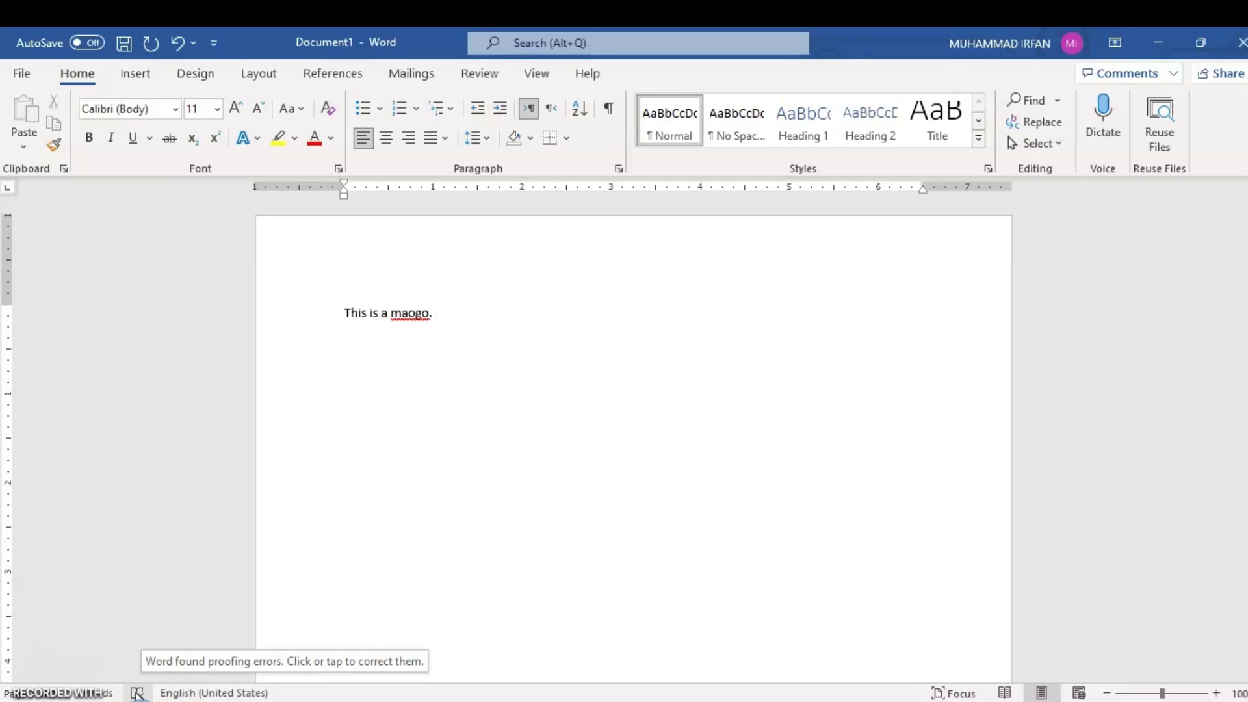
- Replace 'maogo' with the Editor pane's 'mango' suggestion and dismiss the check-complete message
click(137, 693)
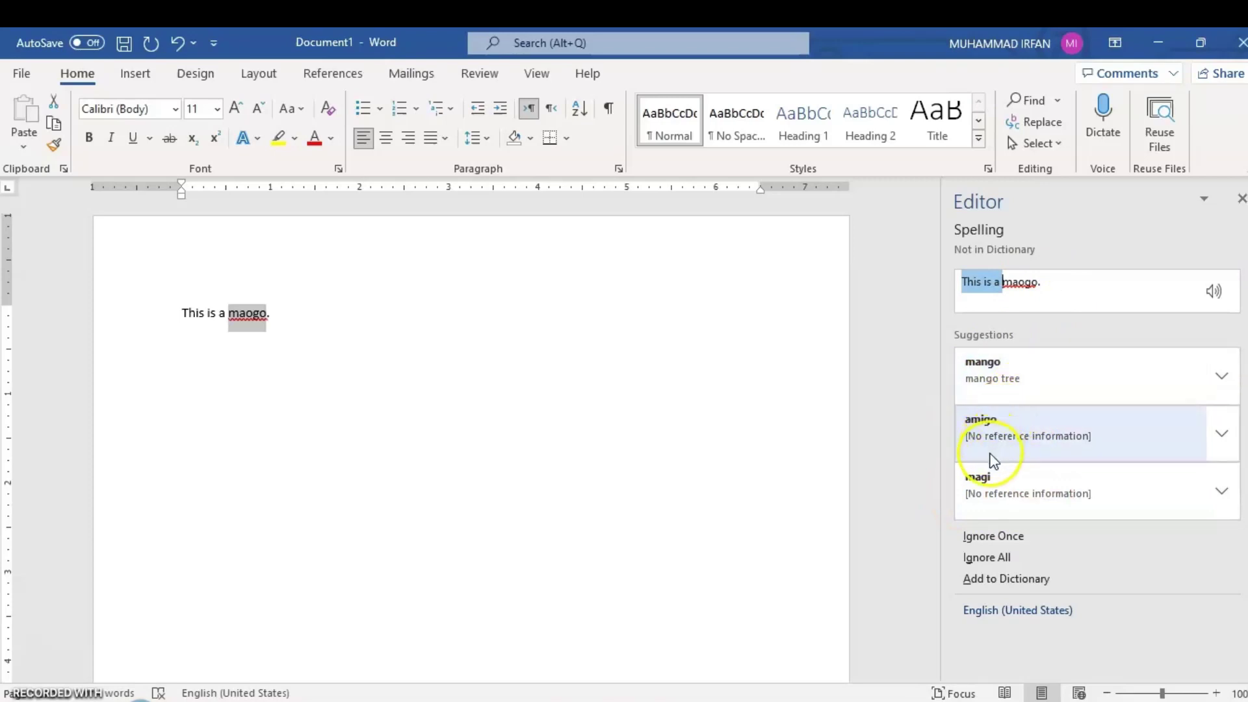
click(985, 392)
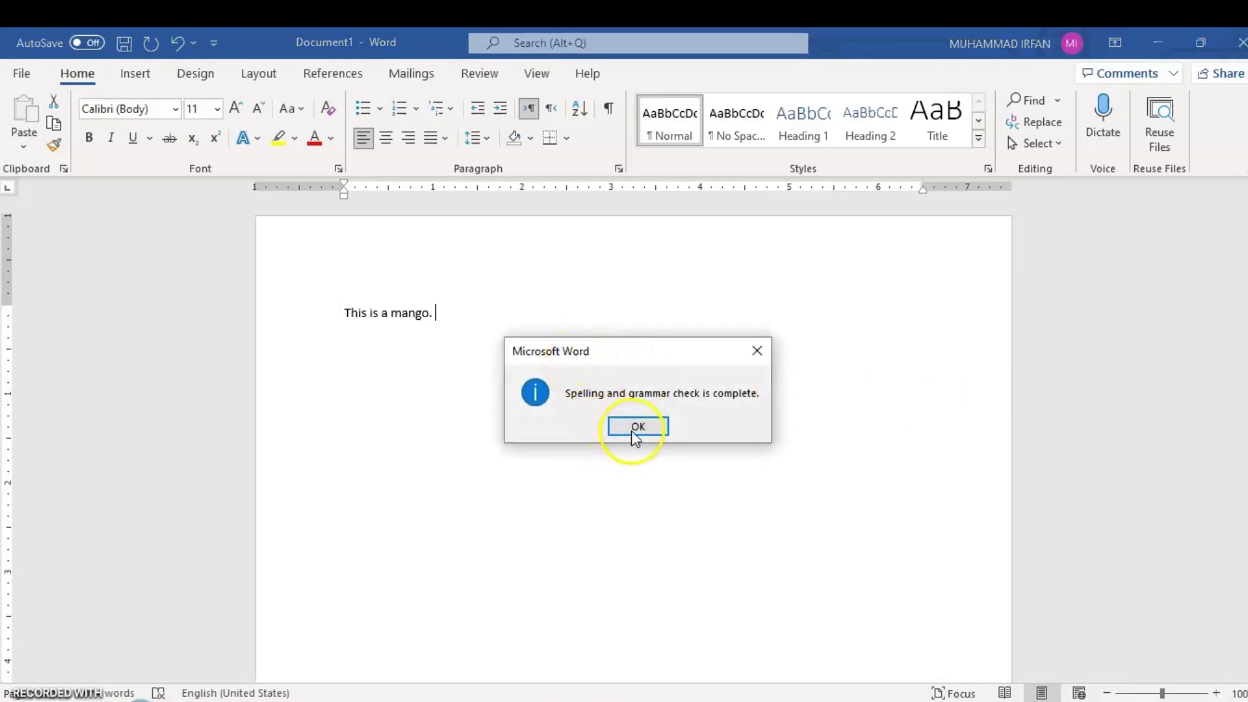
click(636, 430)
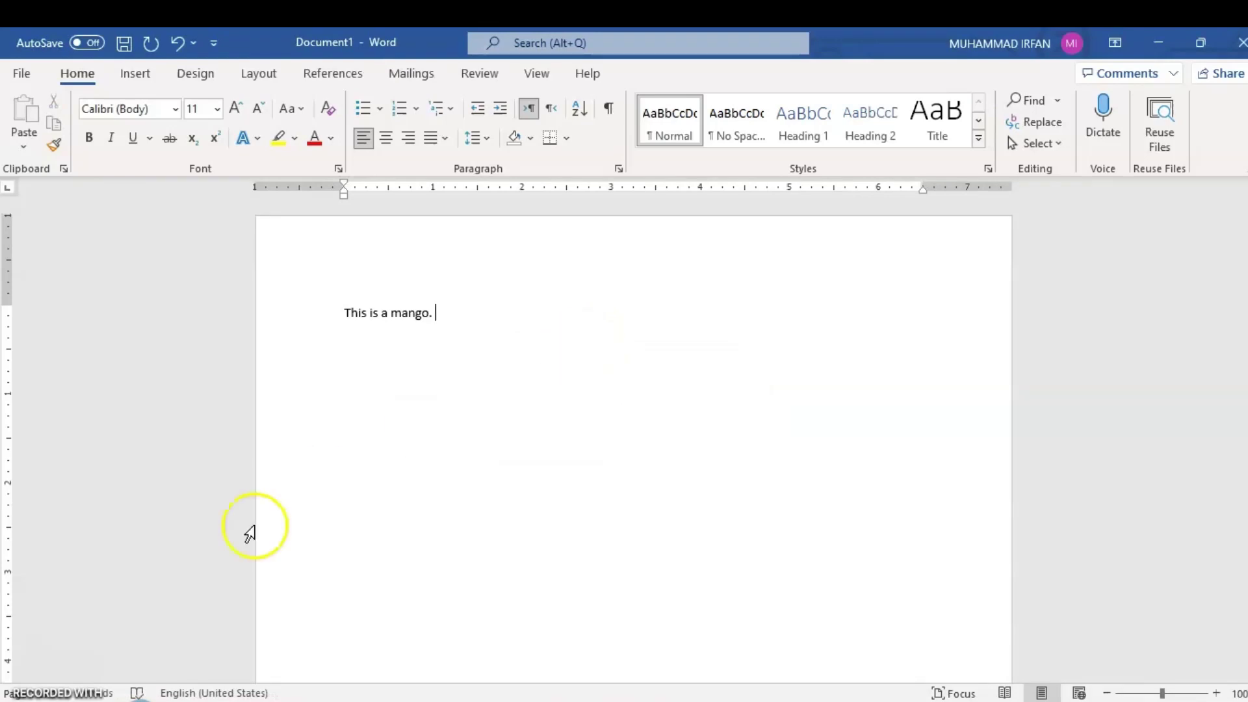
mouse_move(138, 693)
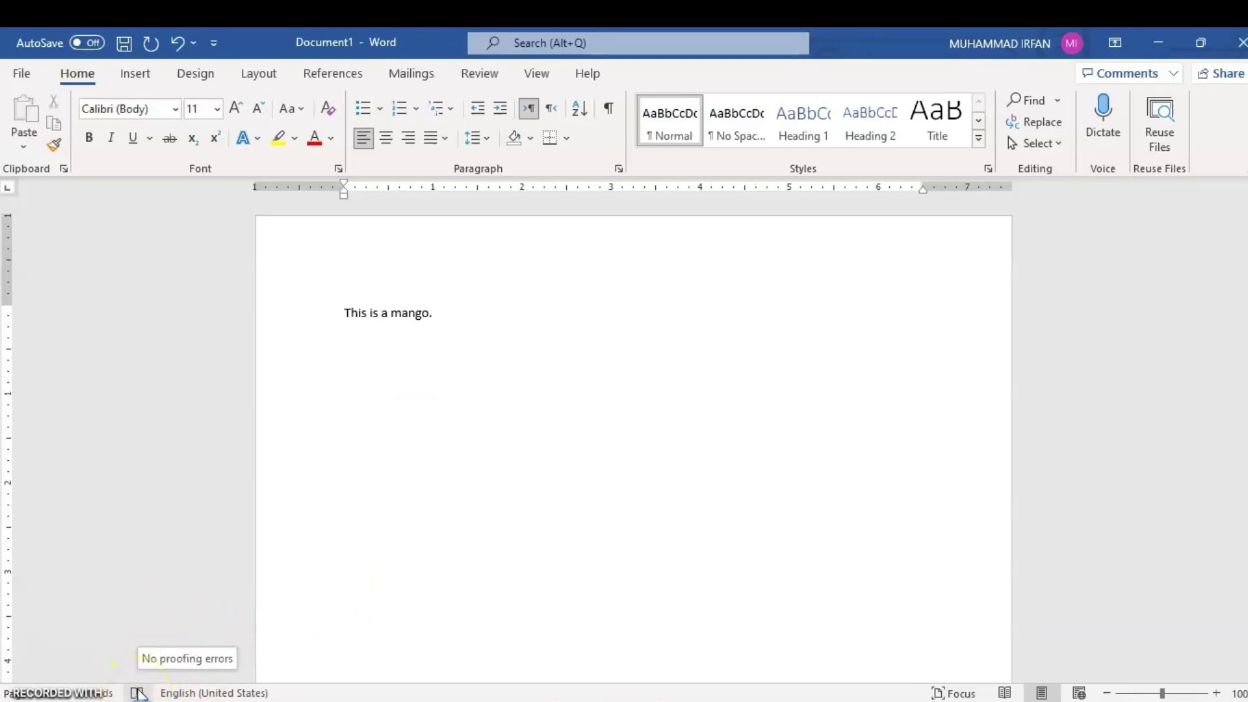
- Add a second line reading 'These is a mango.' below the first sentence
key(Return)
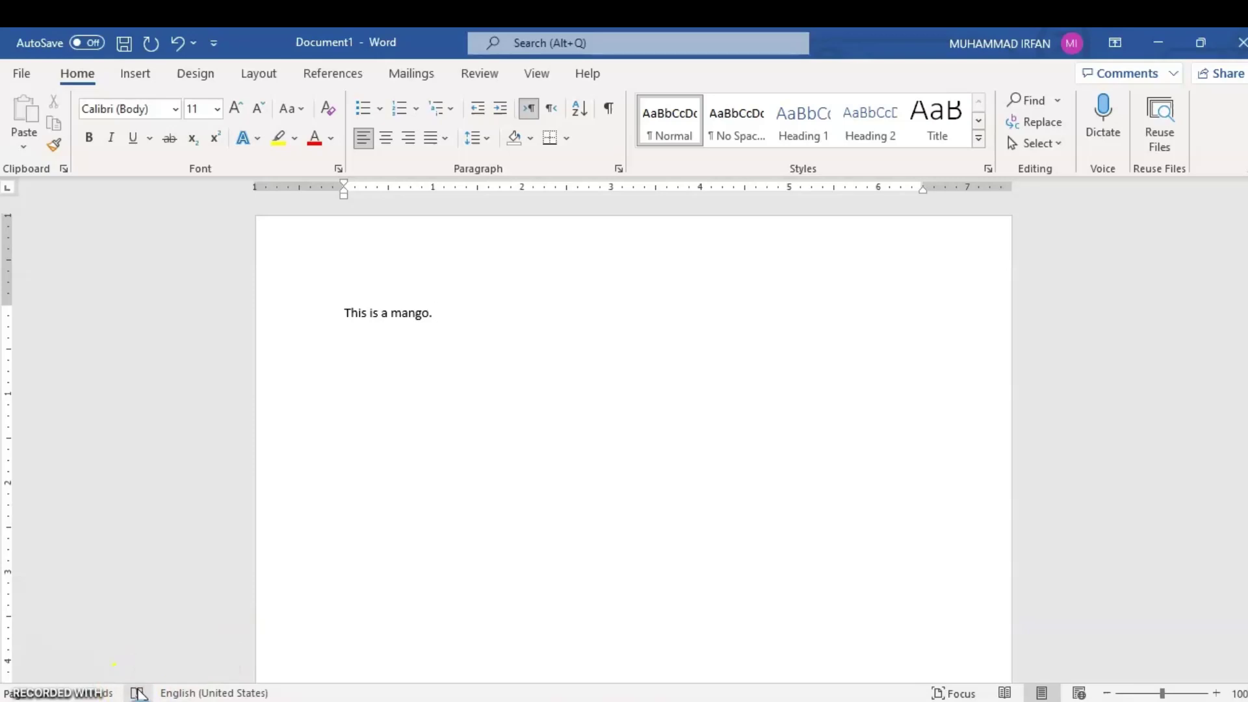
text(these )
text(is a mang)
text(o.)
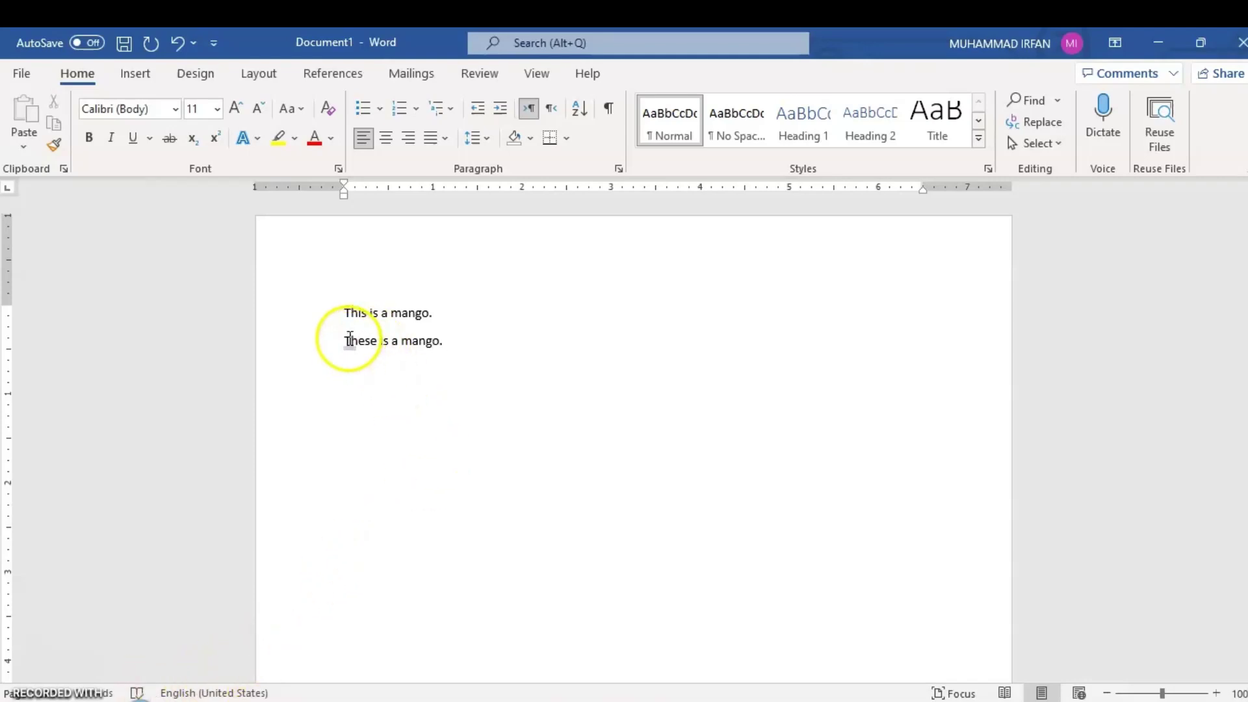
key(Return)
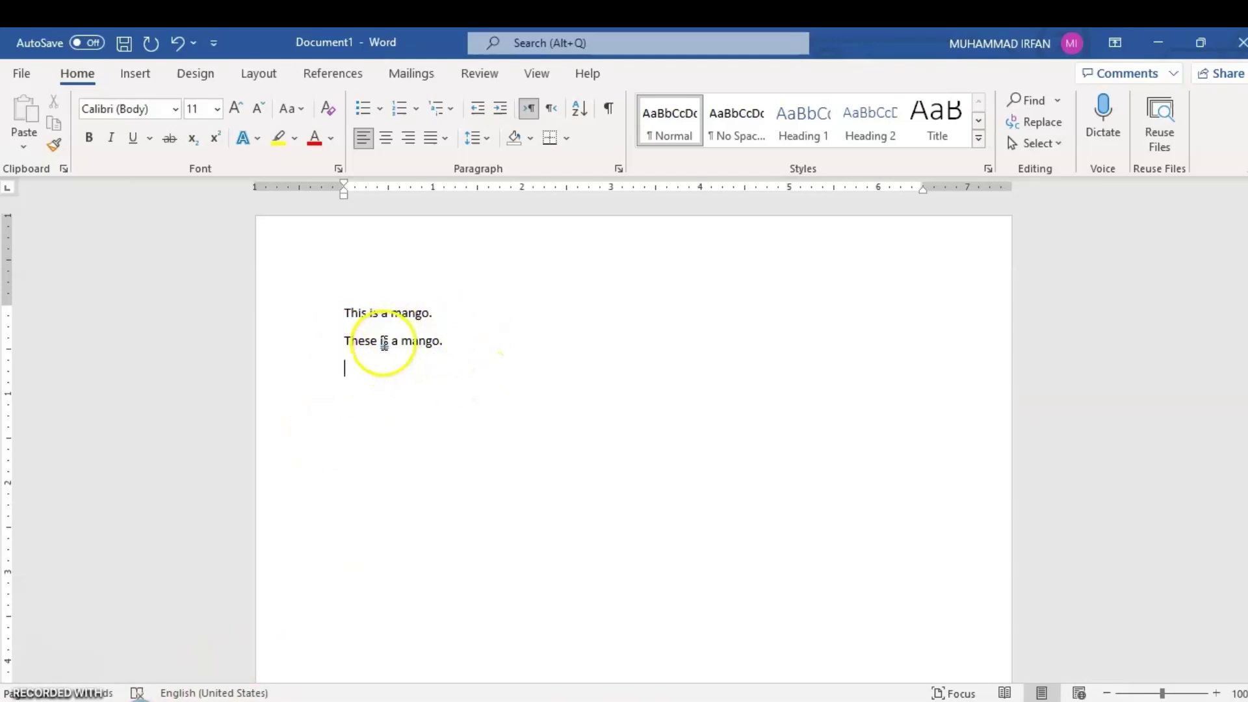
key(BackSpace)
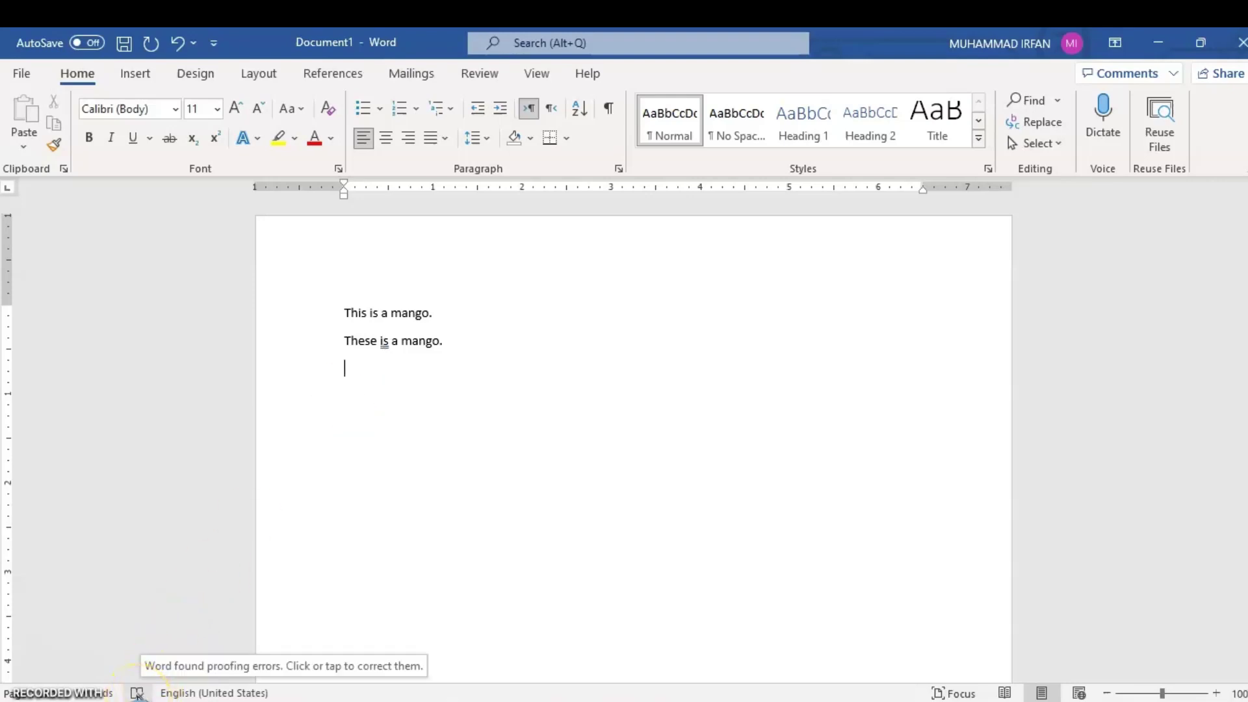
- Accept the Editor's 'are' suggestion so the second line reads 'These are a mango.'
click(138, 693)
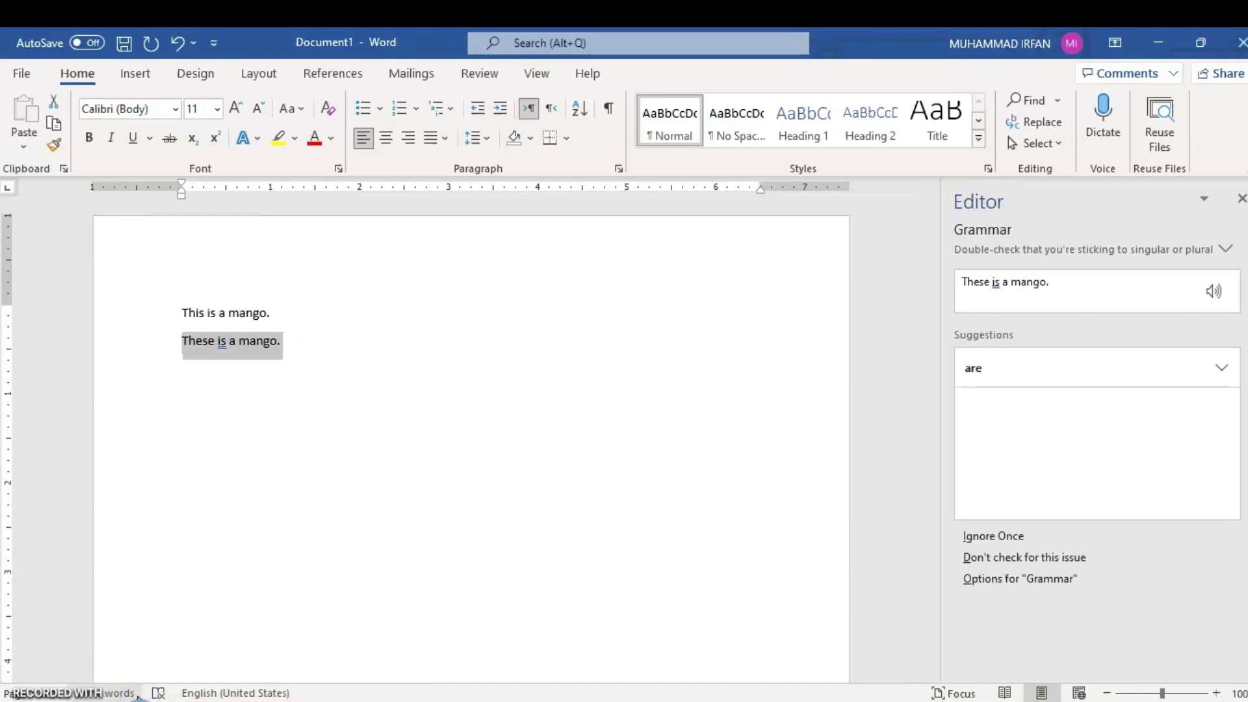
click(1041, 374)
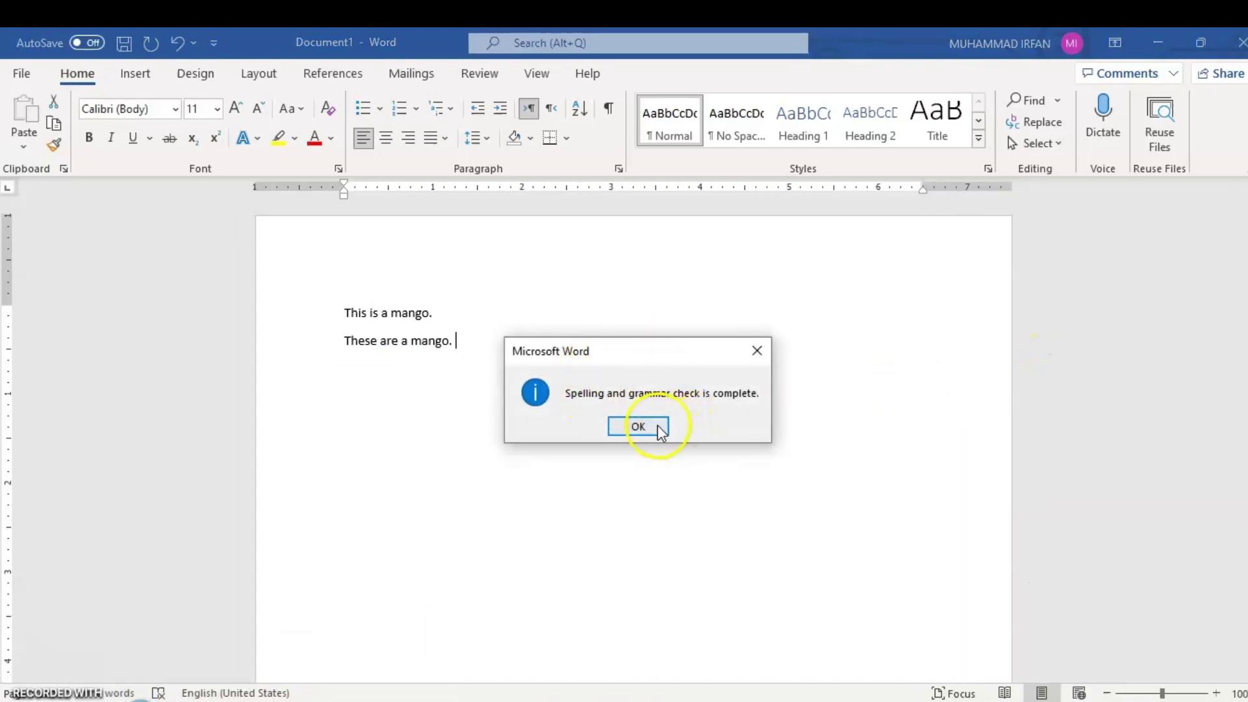
click(638, 427)
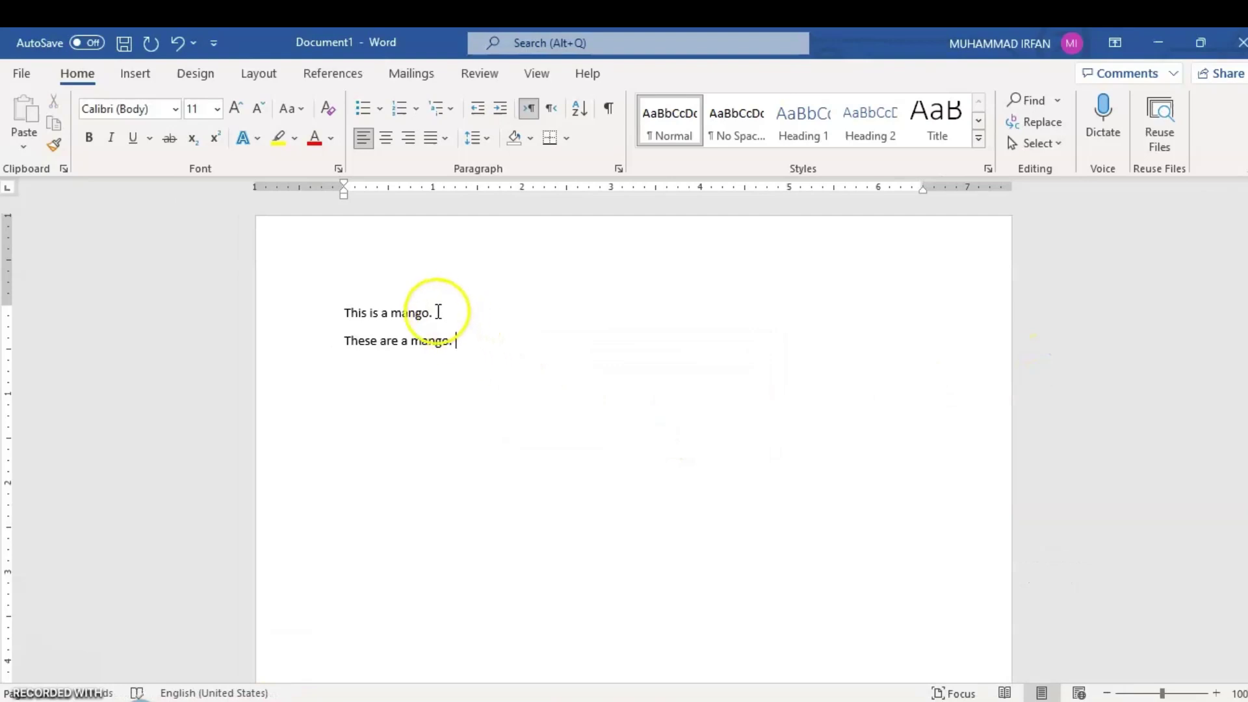
click(436, 310)
click(426, 313)
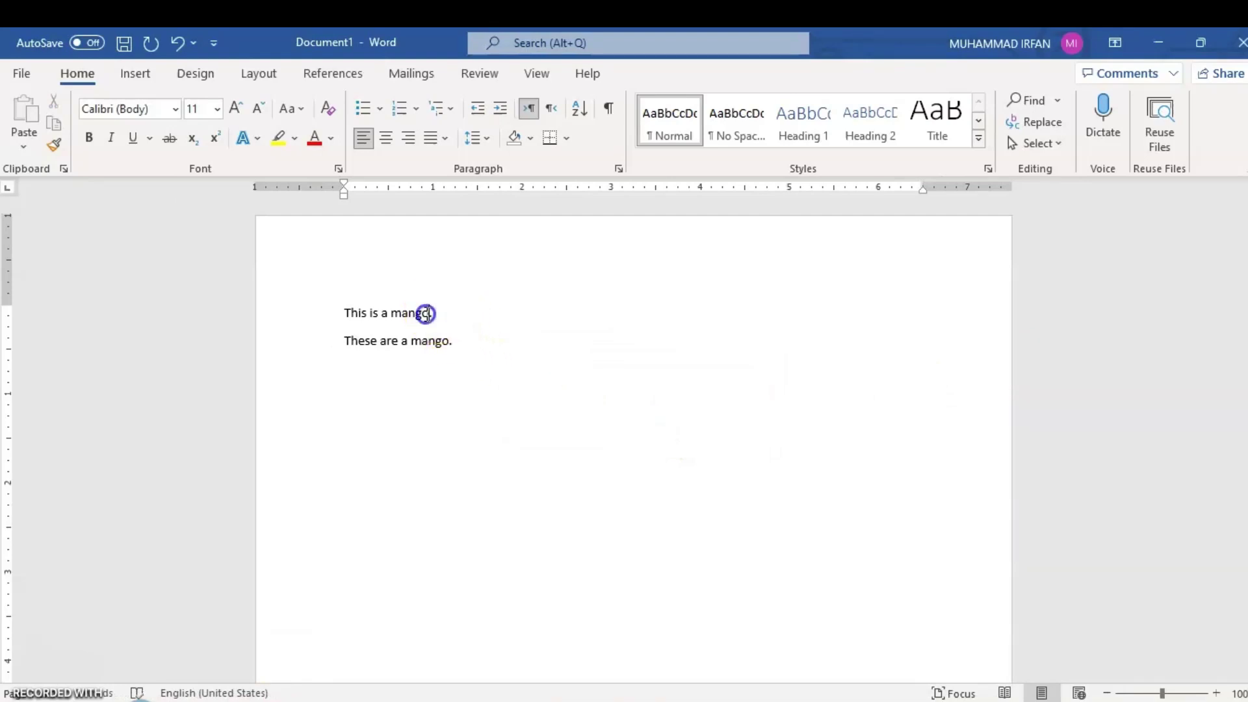
click(460, 334)
- Add a third line 'This is a cher.' and bring up the Review proofing tools
text(This is a)
text( cher.)
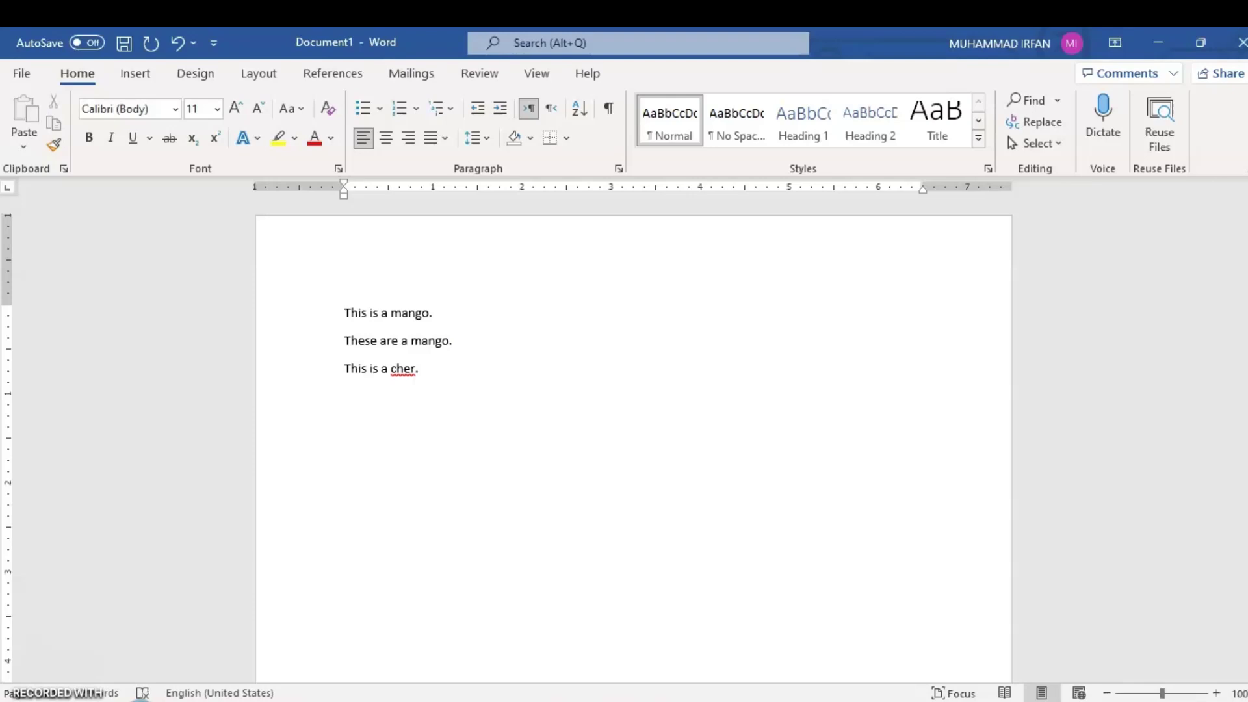
click(468, 74)
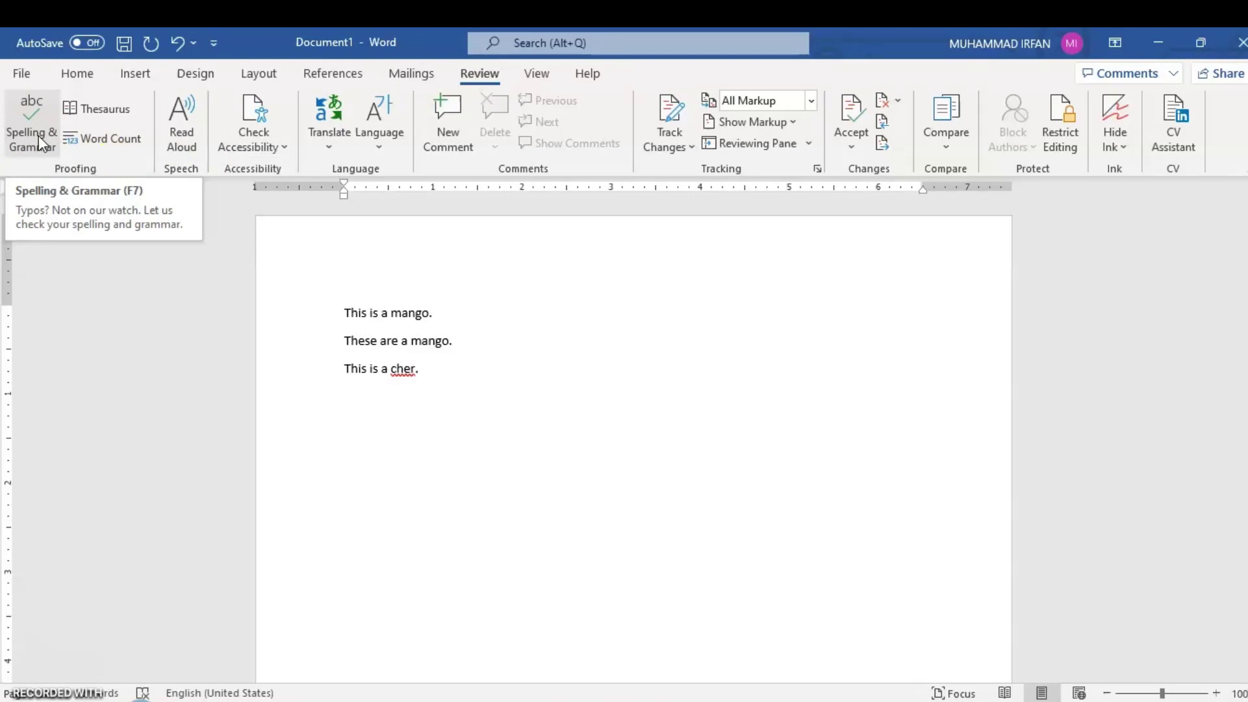
- Run Spelling & Grammar and retype the third line's misspelled word as 'chari'
click(38, 135)
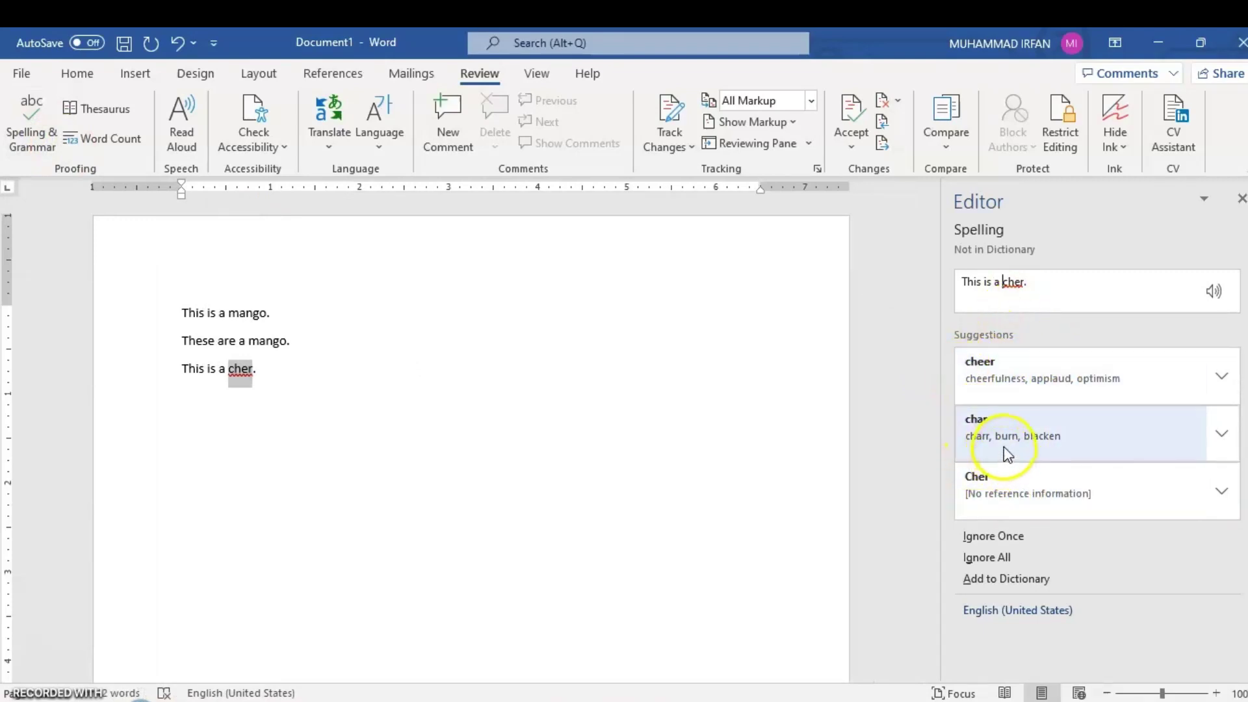
click(250, 372)
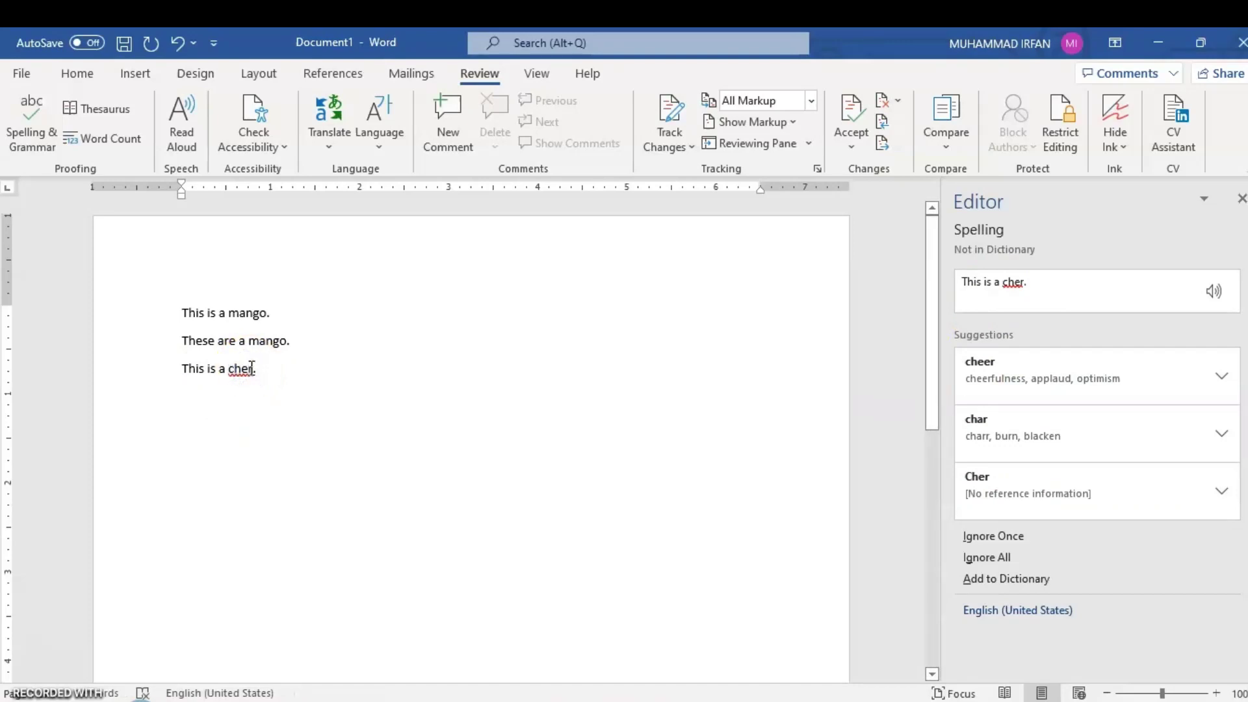
key(BackSpace)
key(BackSpace)
text(ai)
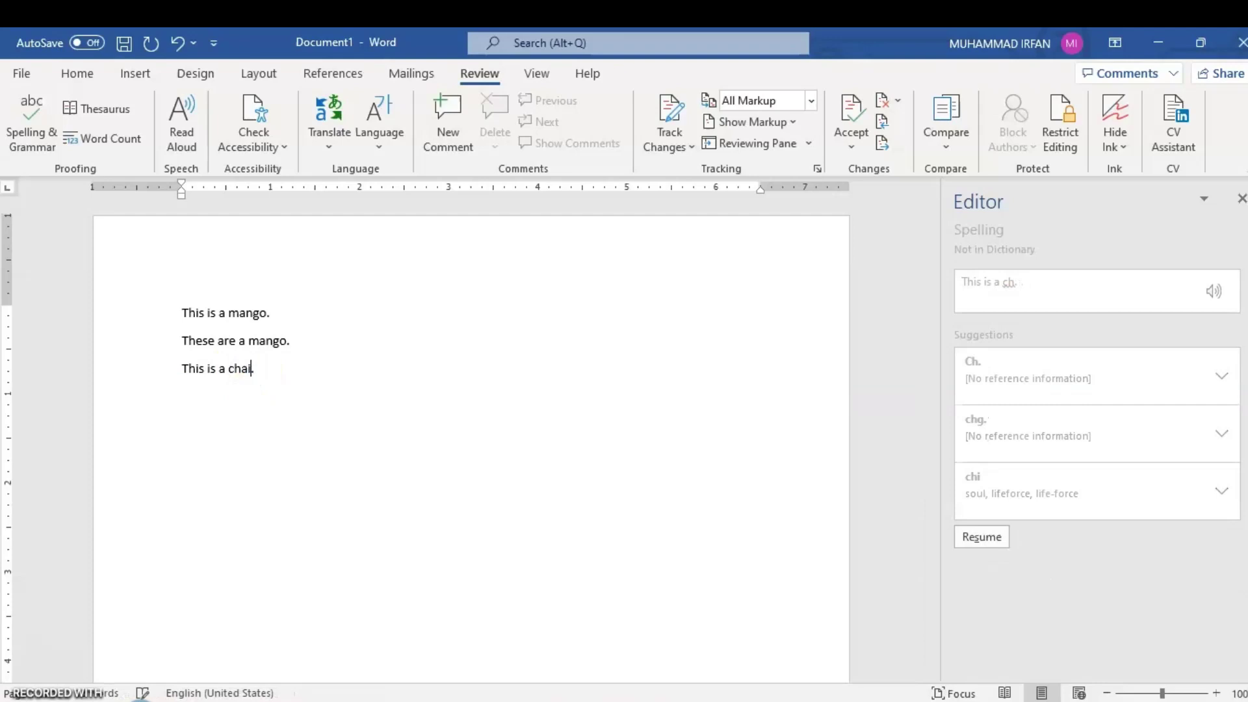
key(BackSpace)
text(ri)
- Correct 'chari' to 'chair' from the Editor suggestions, then type 'cheri' after the line
click(258, 366)
click(258, 361)
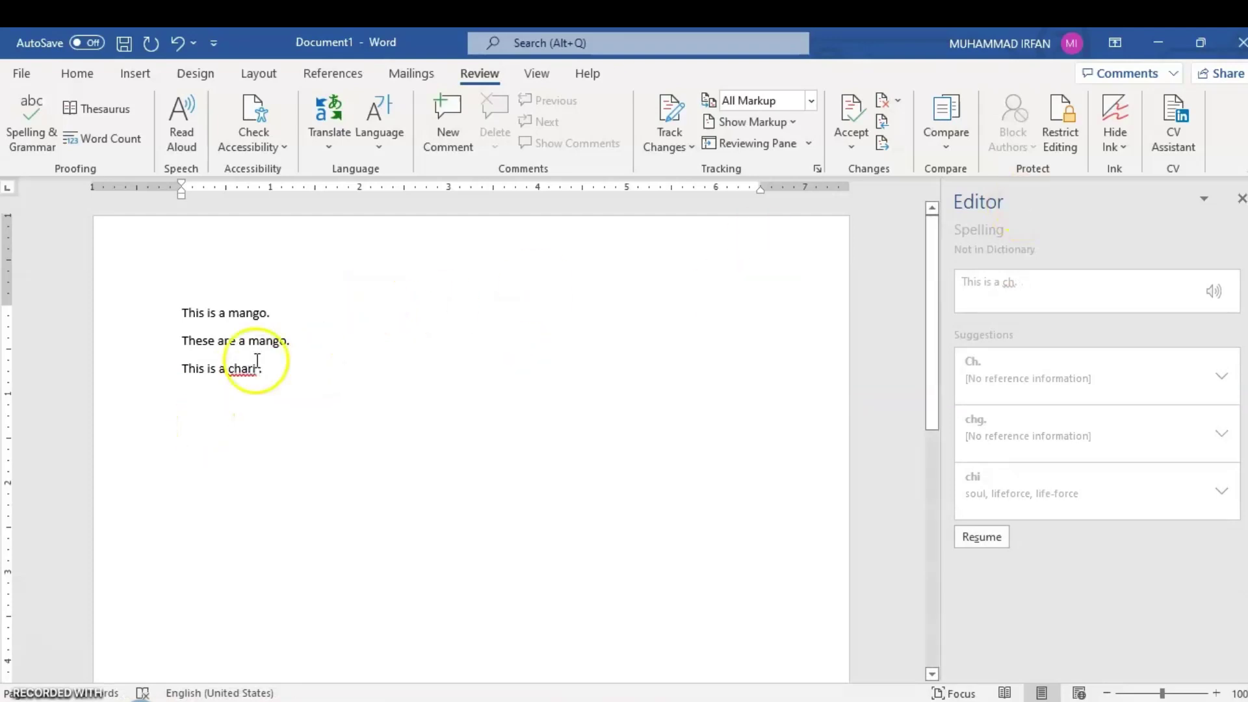
double_click(234, 368)
click(239, 371)
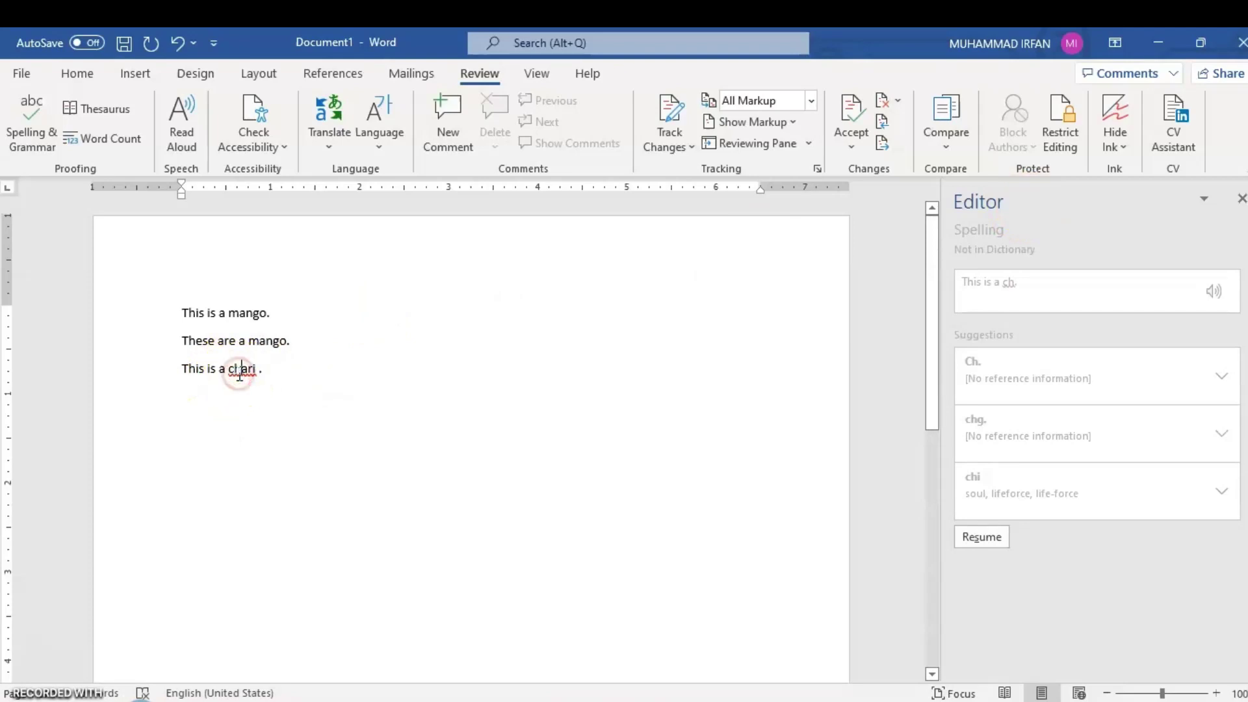
right_click(240, 374)
click(543, 313)
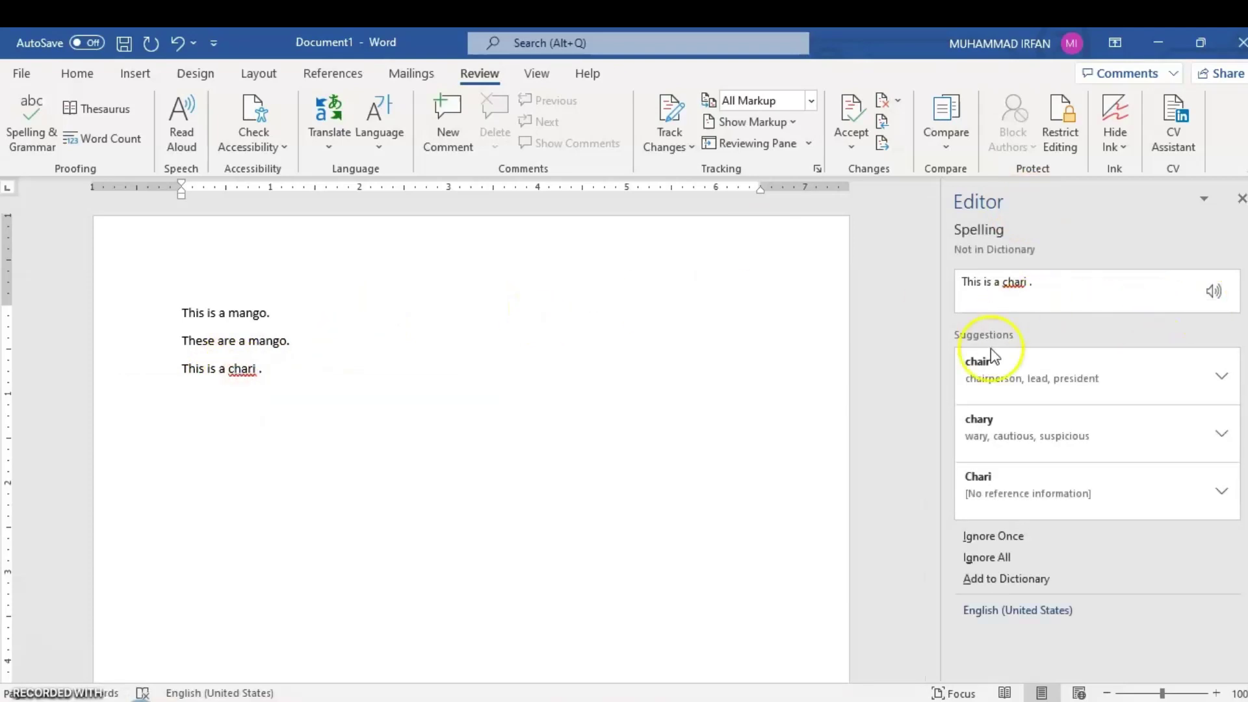
click(988, 381)
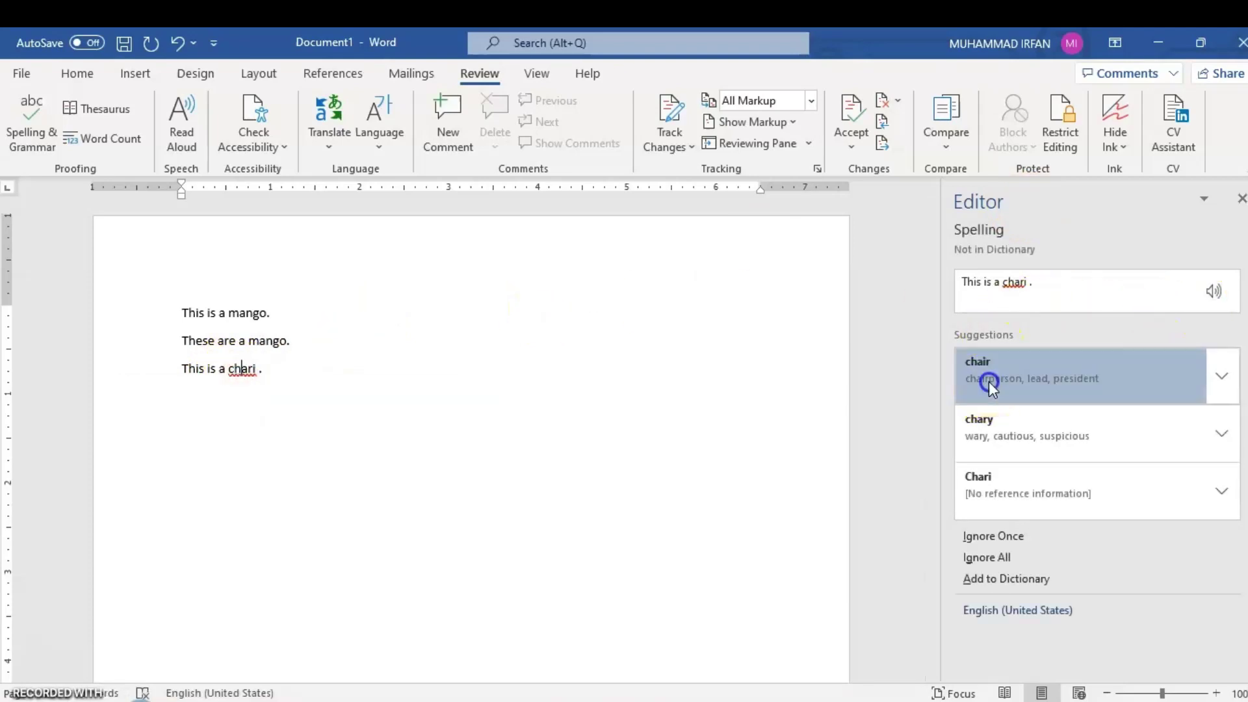
click(640, 423)
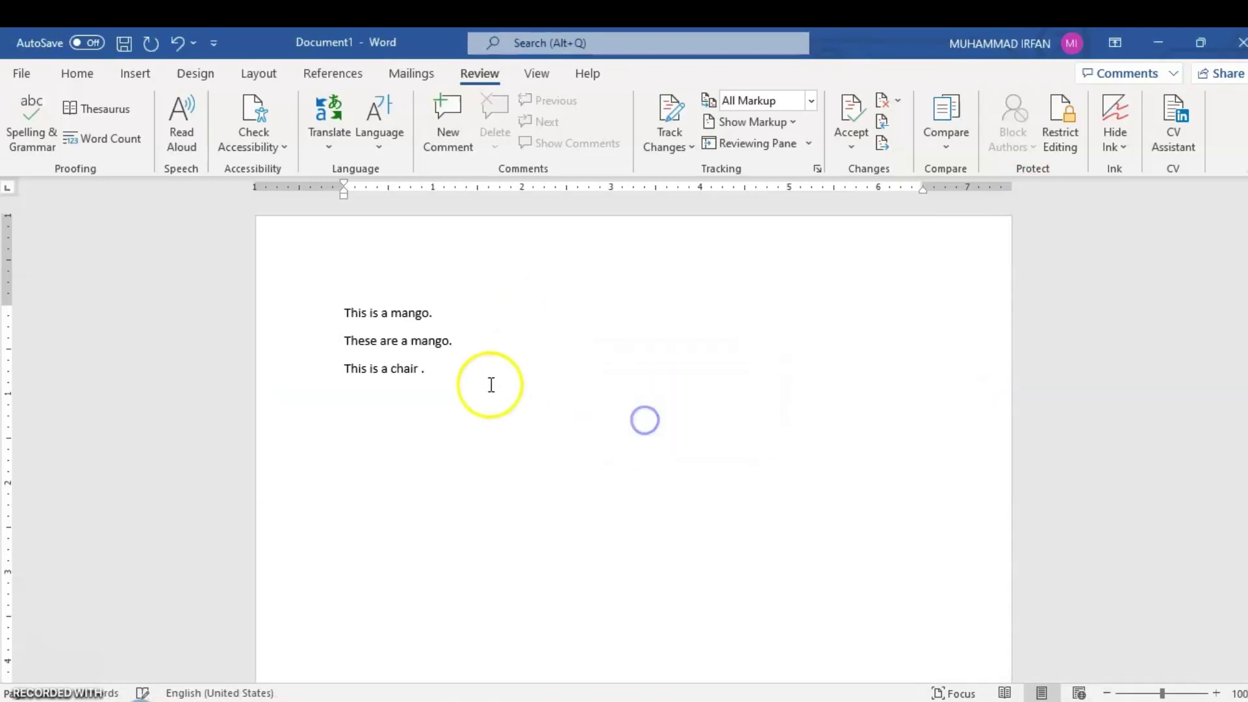
click(454, 366)
text(ch)
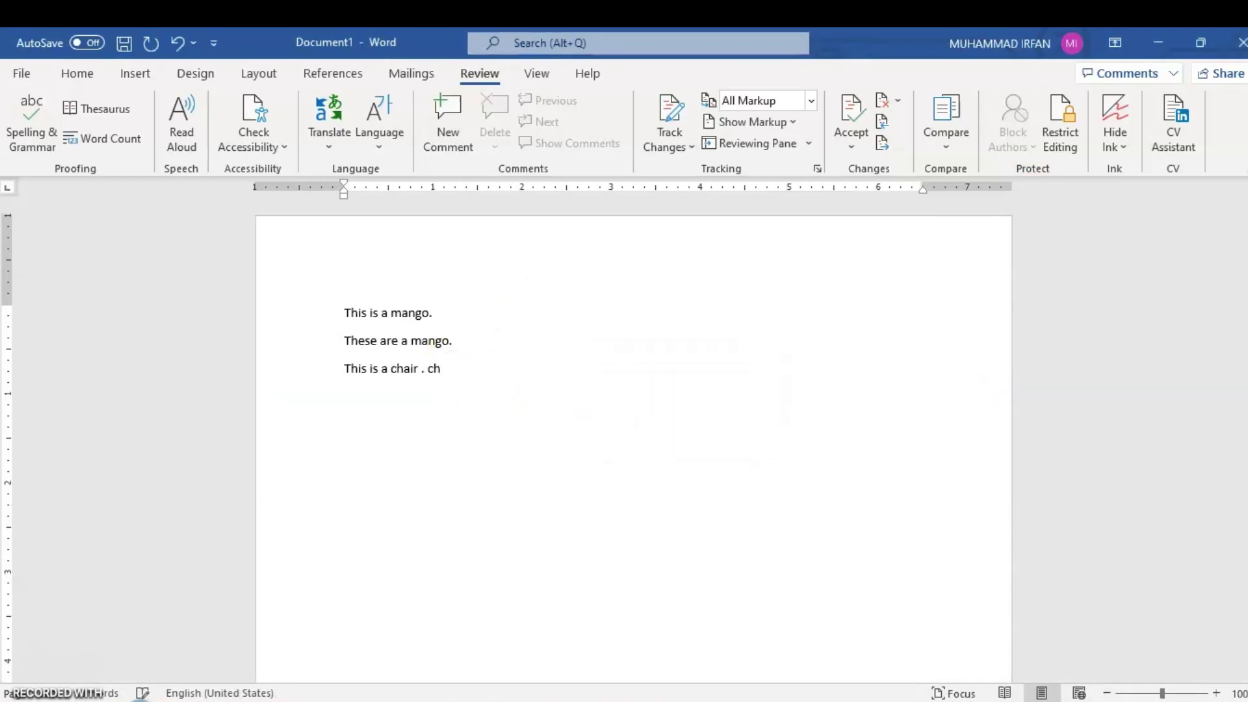
text(eri)
- Replace the misspelled 'cheri' with the 'cheery' spelling suggestion
right_click(445, 370)
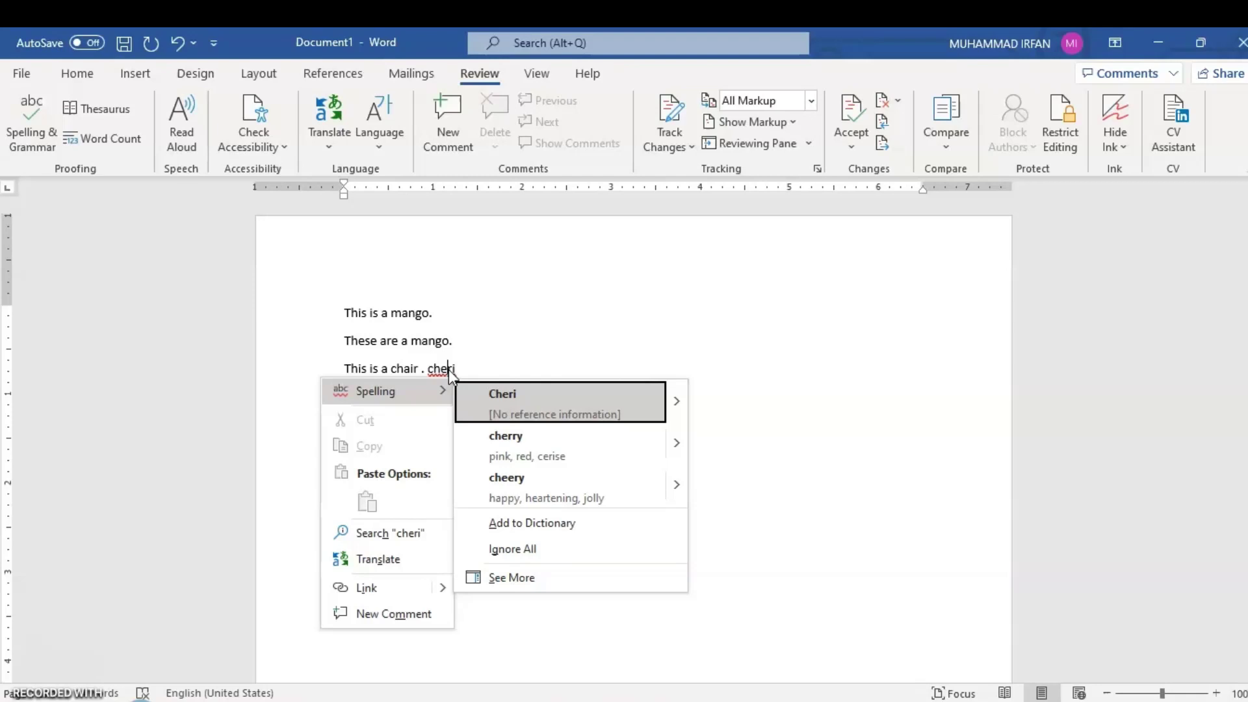
click(501, 488)
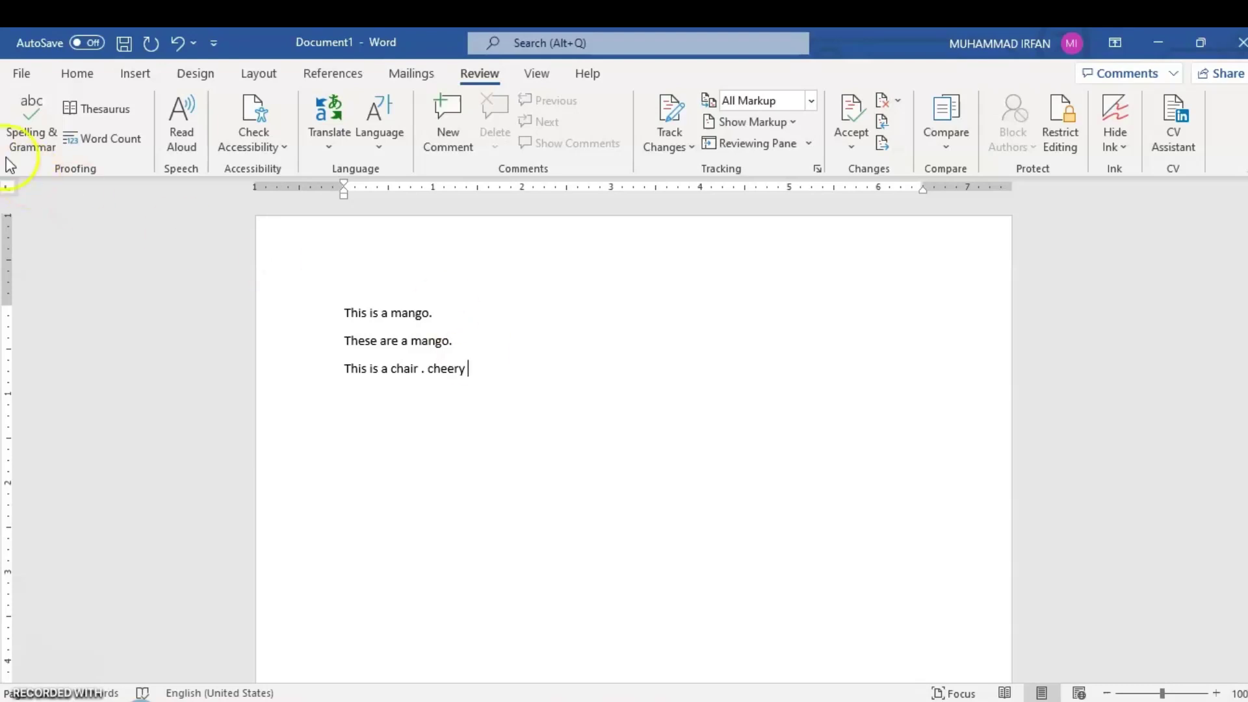
click(30, 137)
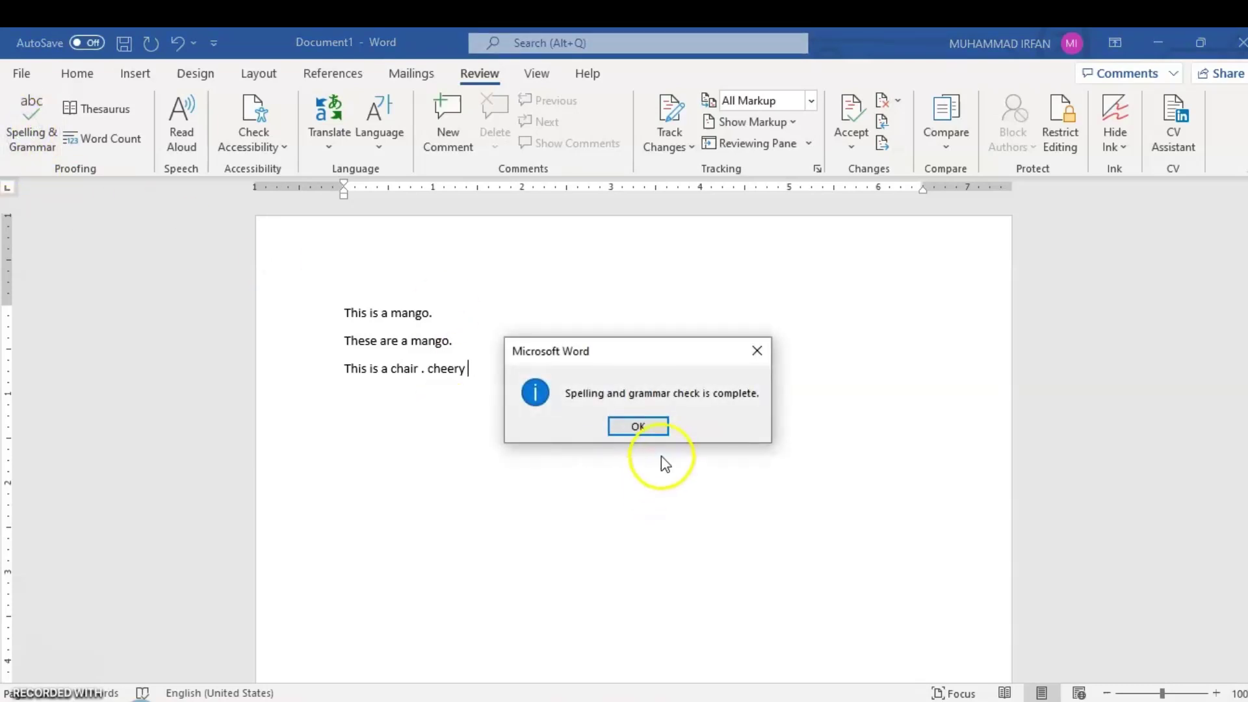
click(635, 431)
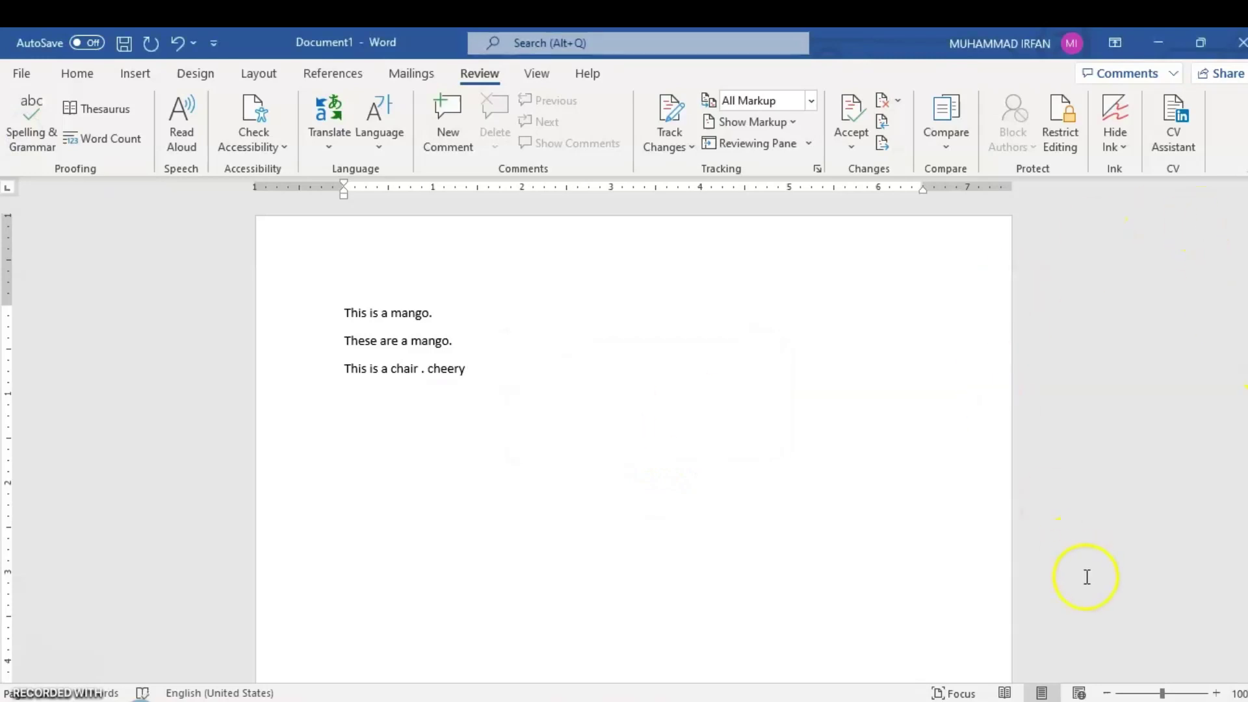